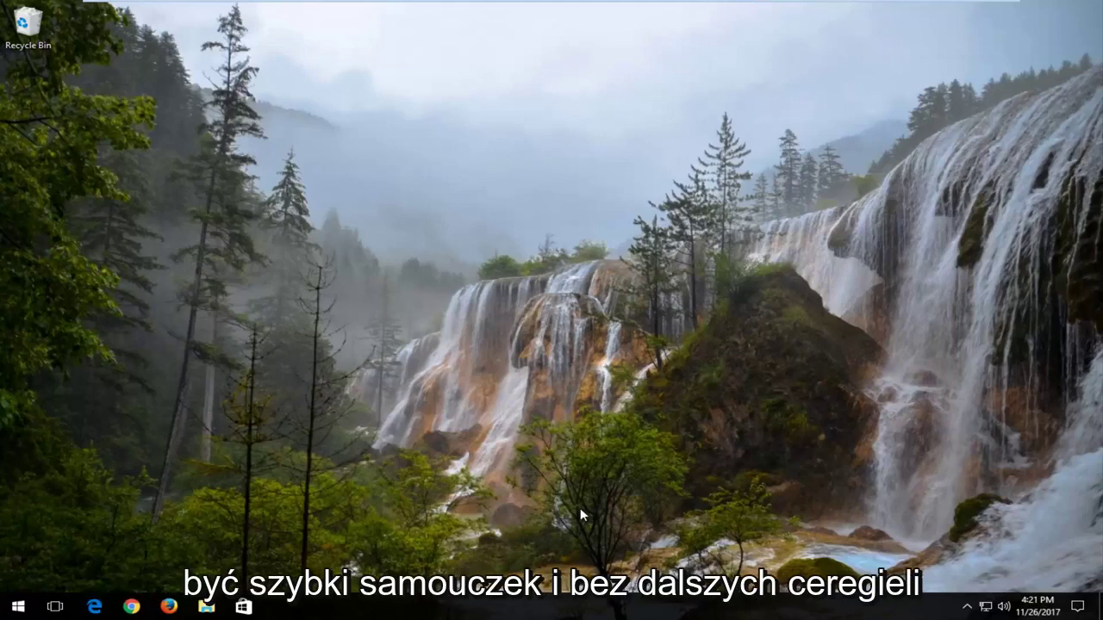
Open Device Manager and expand the Display adapters category.
left_click(17, 607)
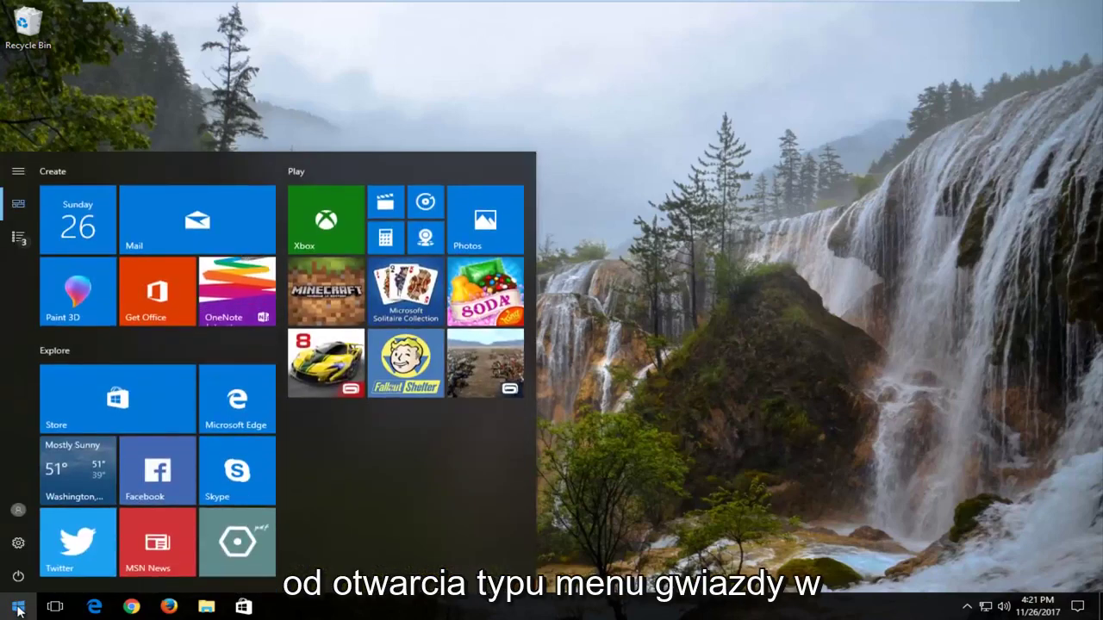
type("device manager")
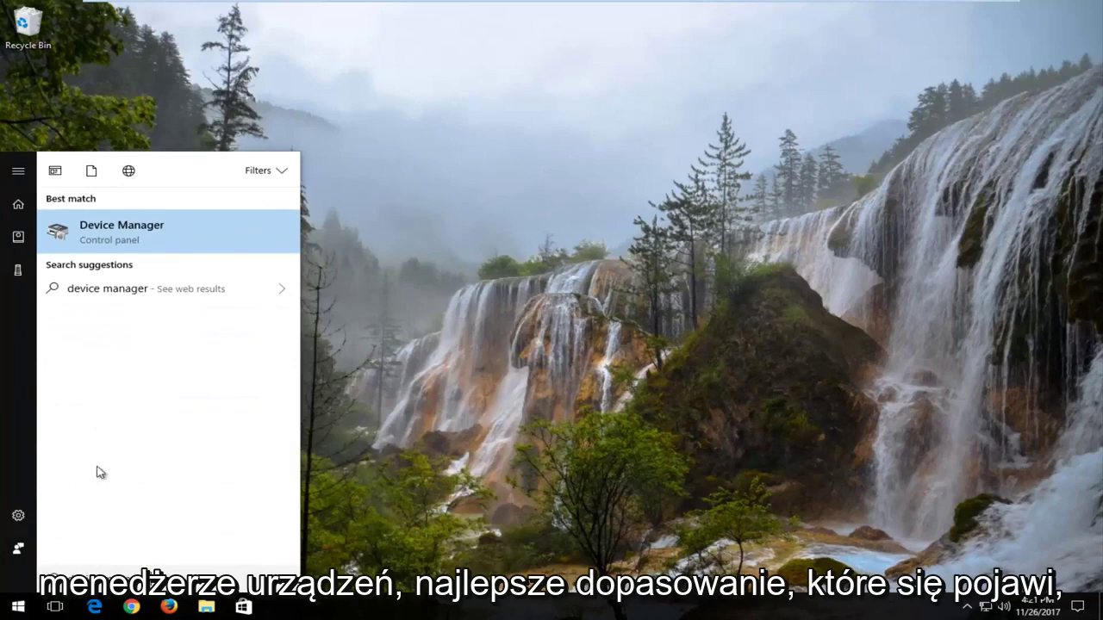
left_click(138, 236)
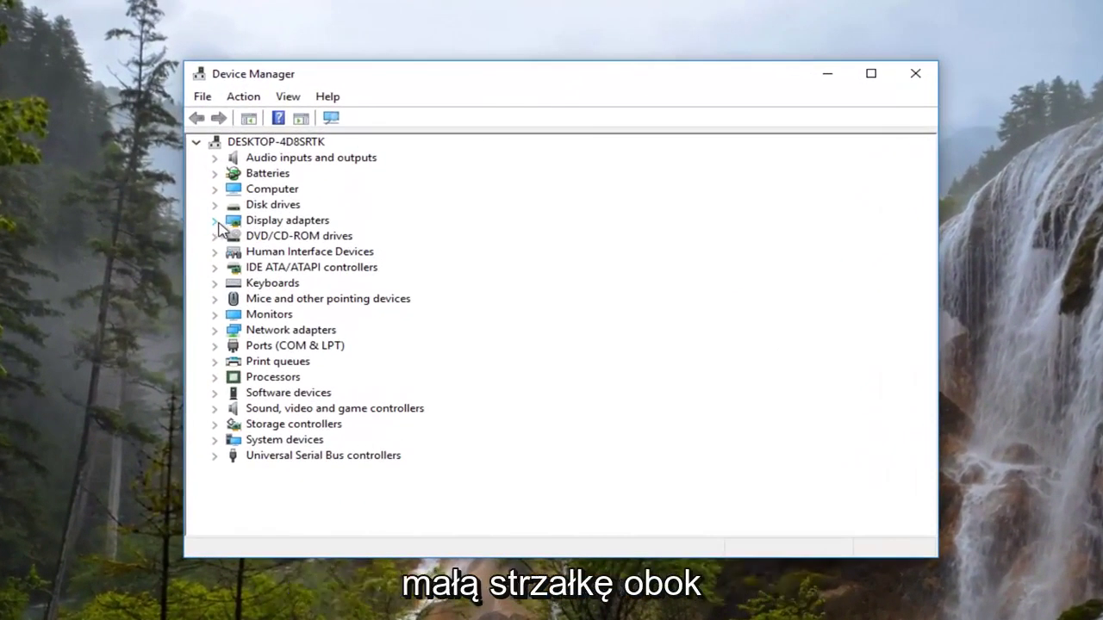
left_click(217, 223)
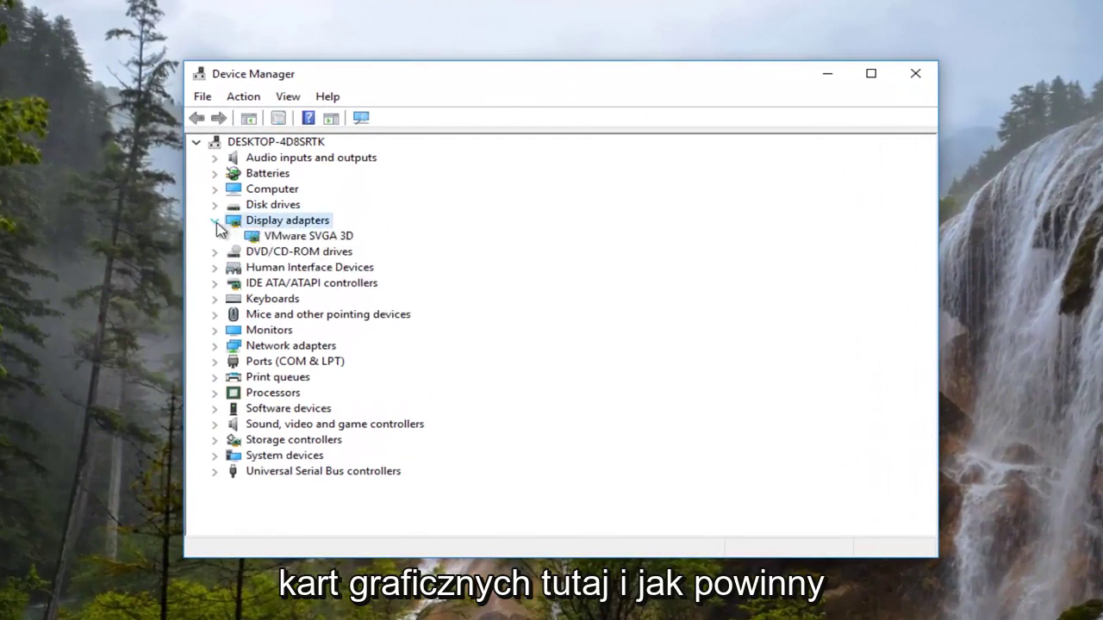
Open the properties of the VMware SVGA 3D display adapter and show its driver information.
left_click(286, 242)
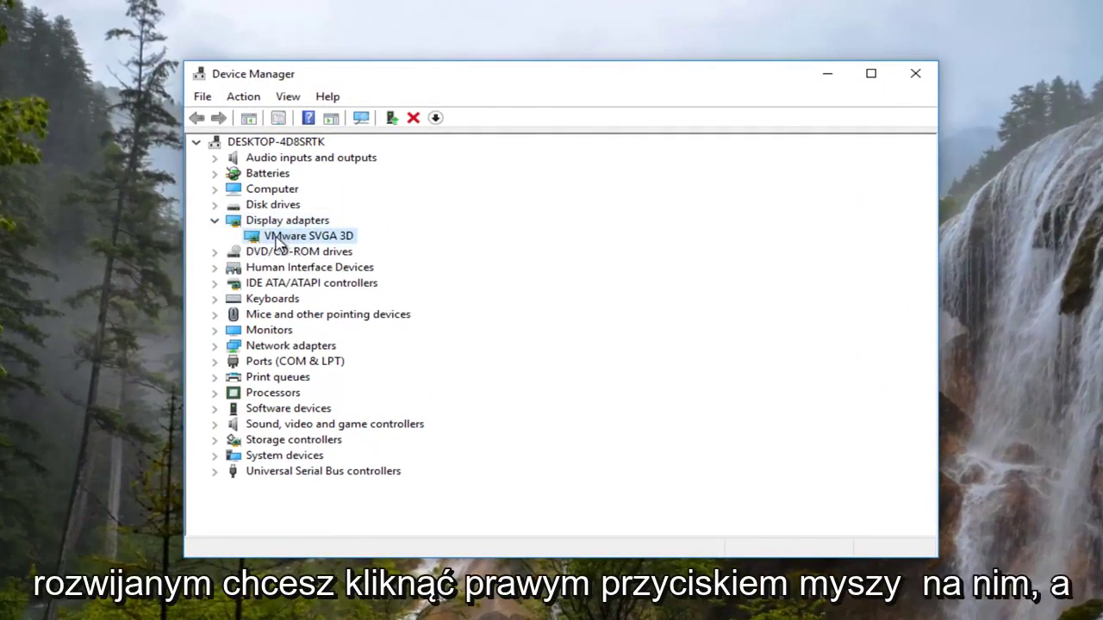
right_click(276, 244)
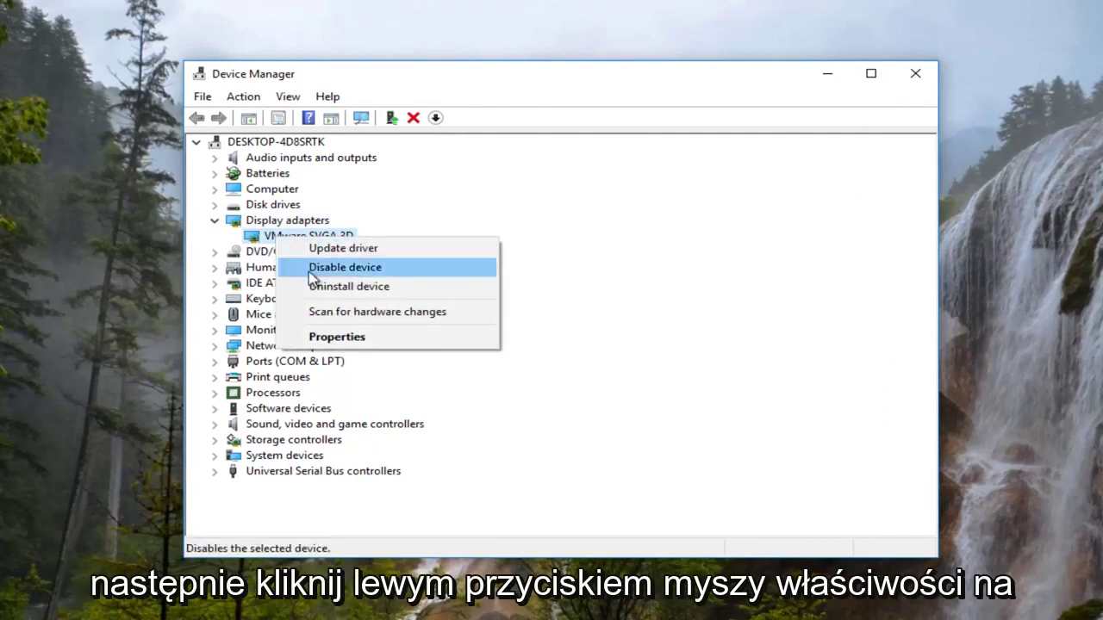
left_click(332, 344)
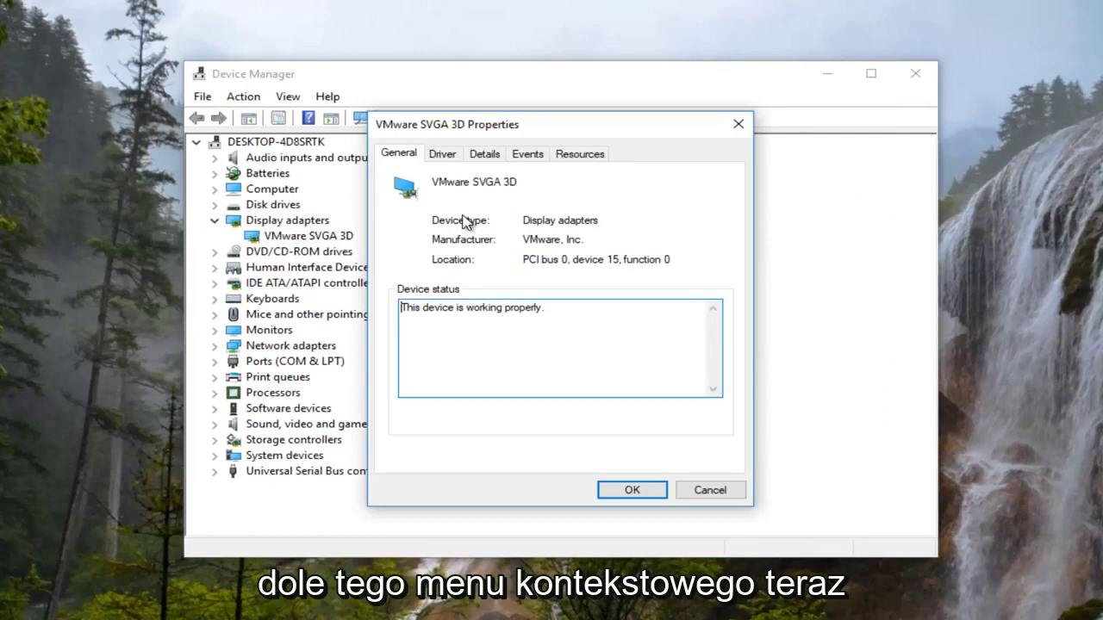
left_click(442, 154)
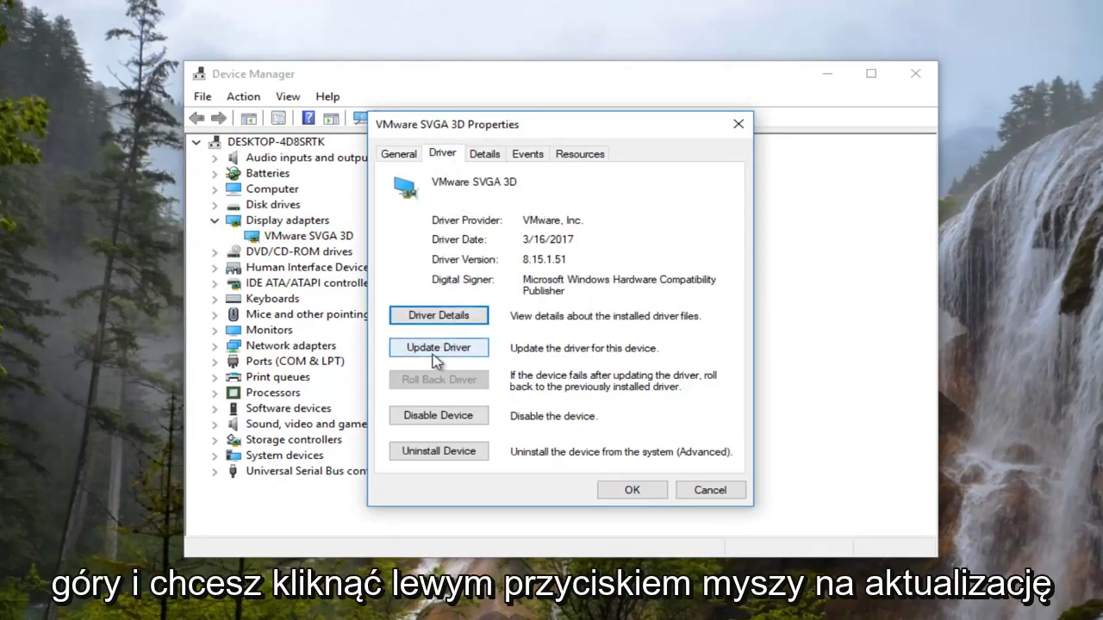
Run the driver update for the VMware SVGA 3D adapter with the automatic search, and close Device Manager.
left_click(442, 350)
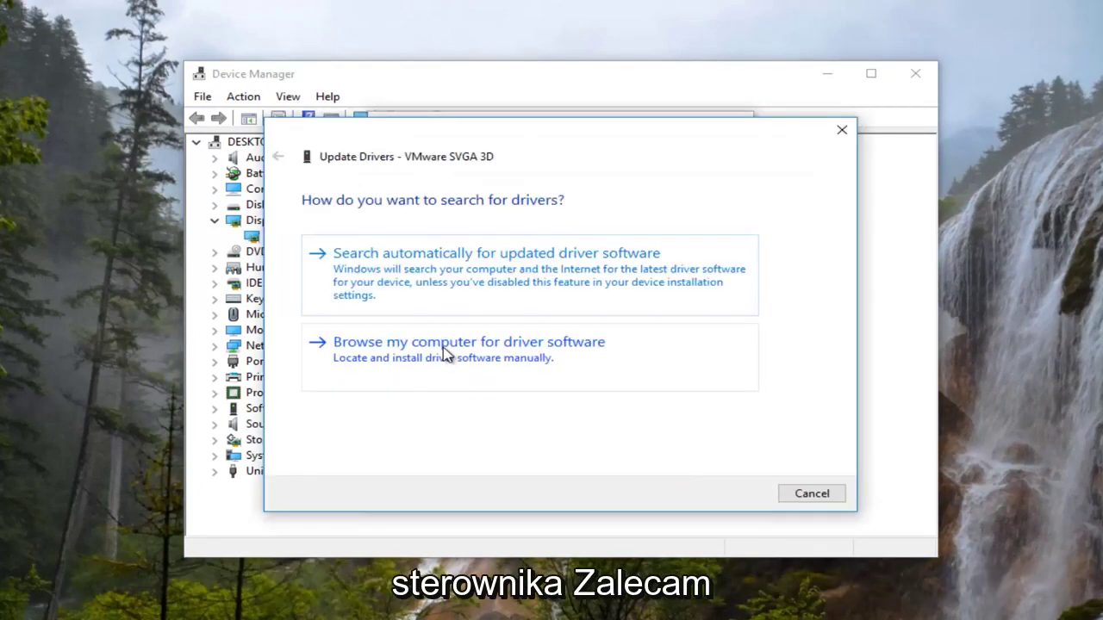
left_click(431, 282)
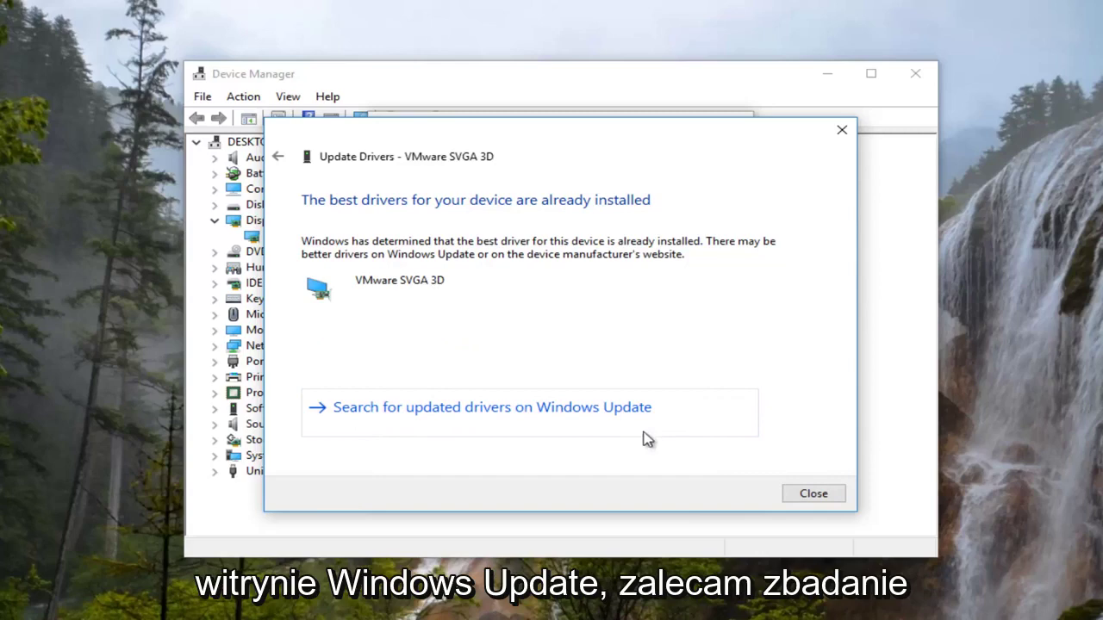
left_click(813, 493)
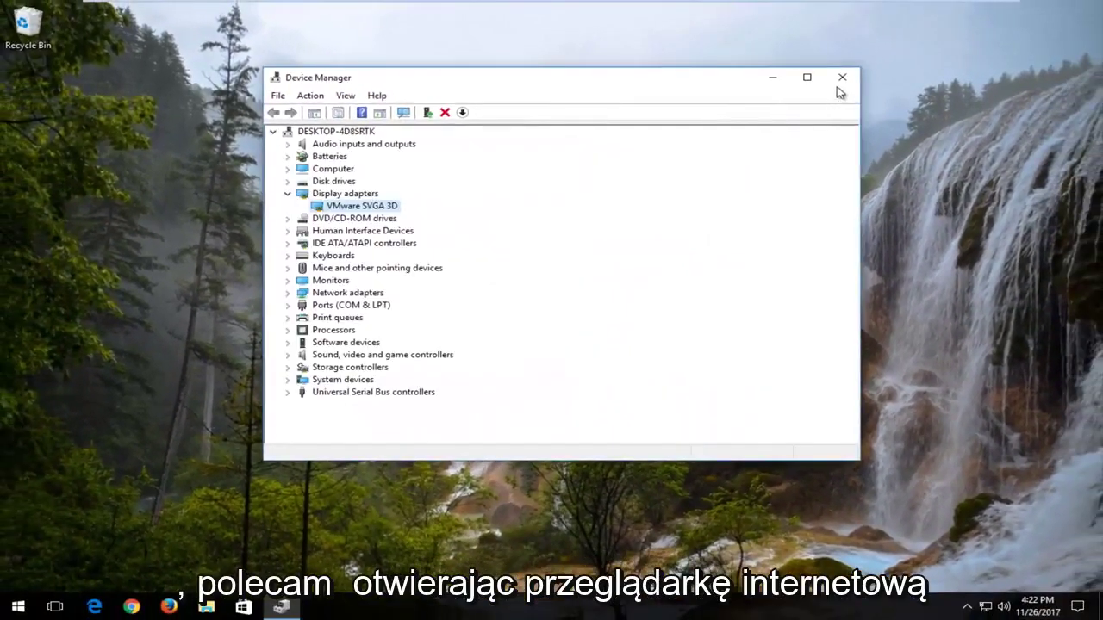
left_click(882, 75)
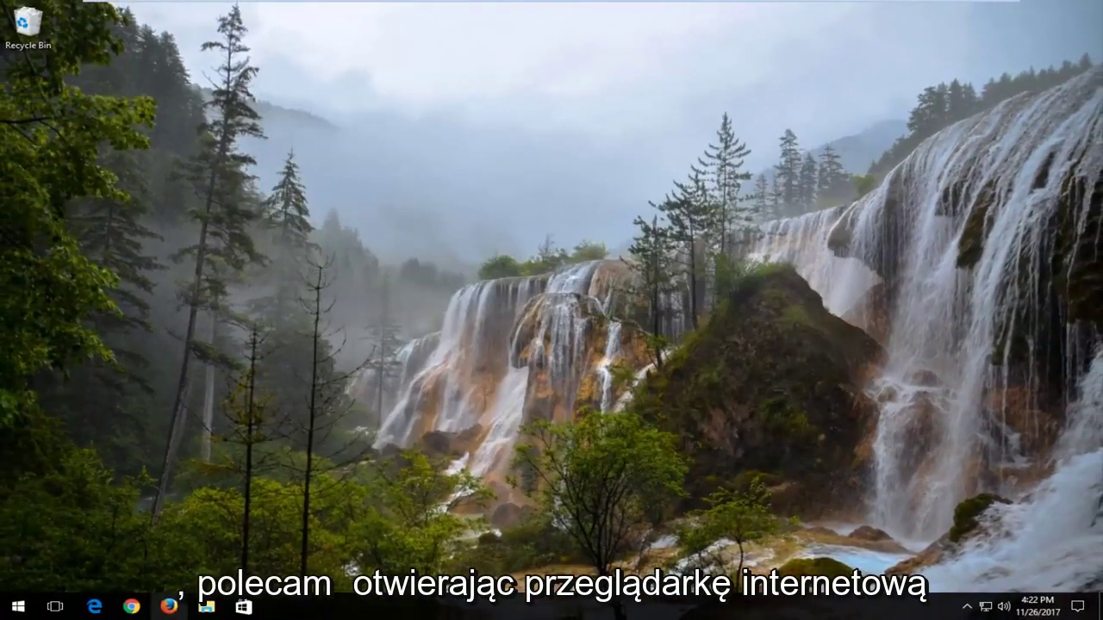
Switch to Firefox and load the Google home page.
key("super+3")
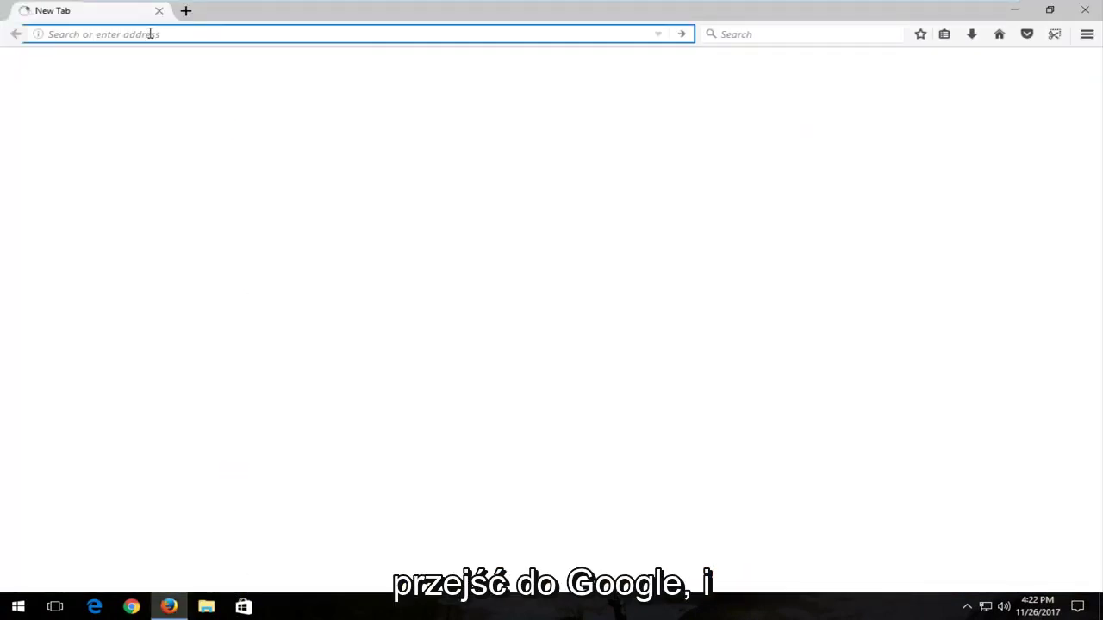
type("google.c")
key("Return")
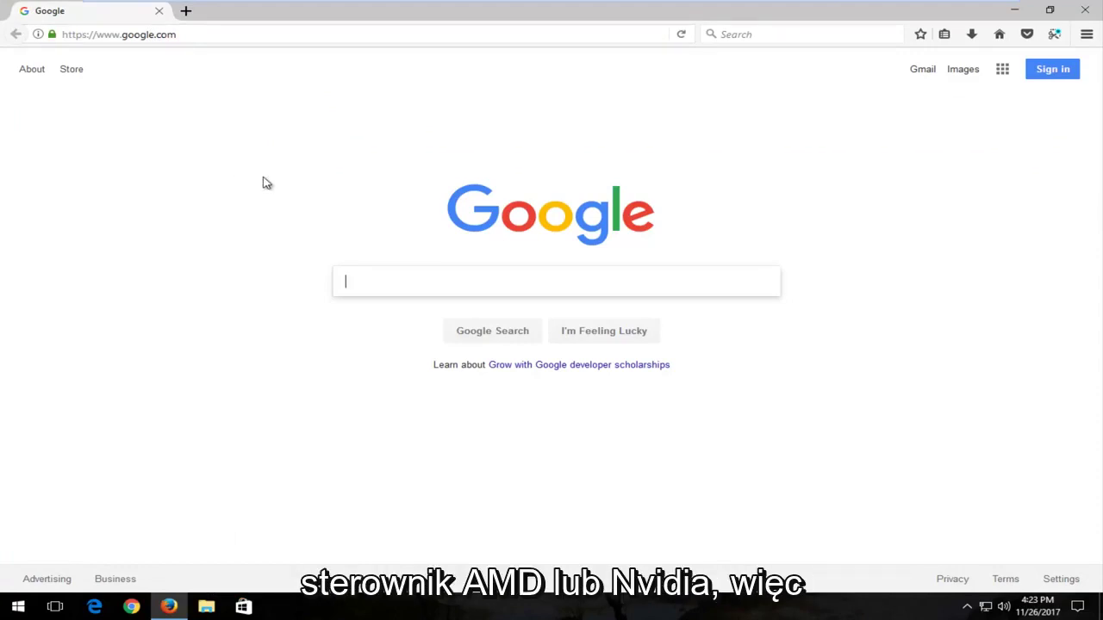
Search Google for "amd driver download".
type("amd driv")
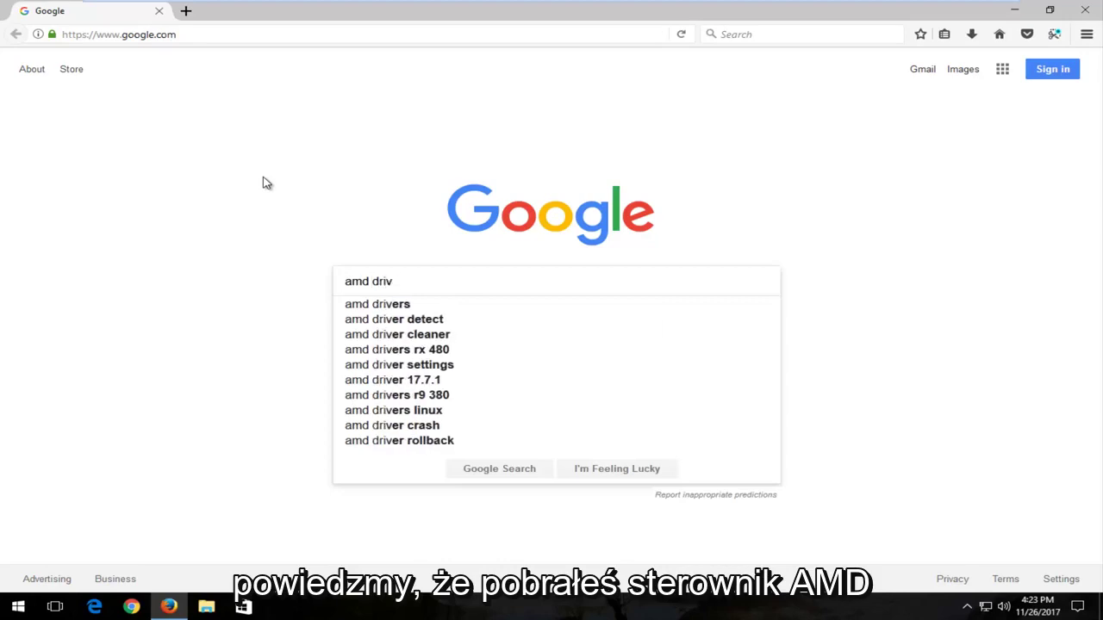
type("er download")
key("Return")
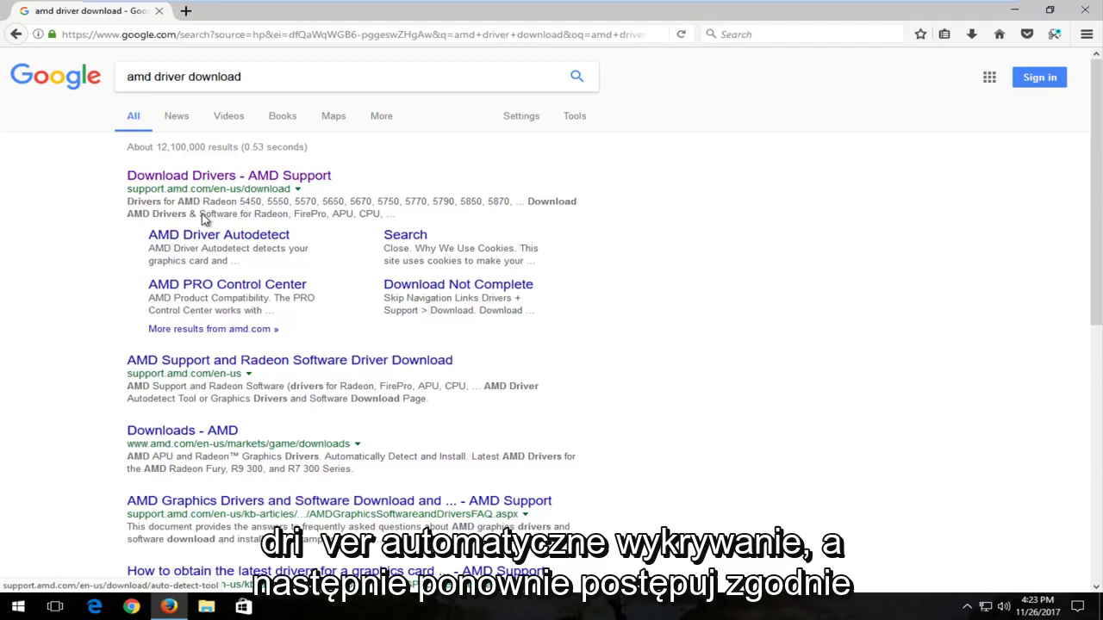
Examine the web address of the Download Drivers - AMD Support result to check its domain.
triple_click(187, 77)
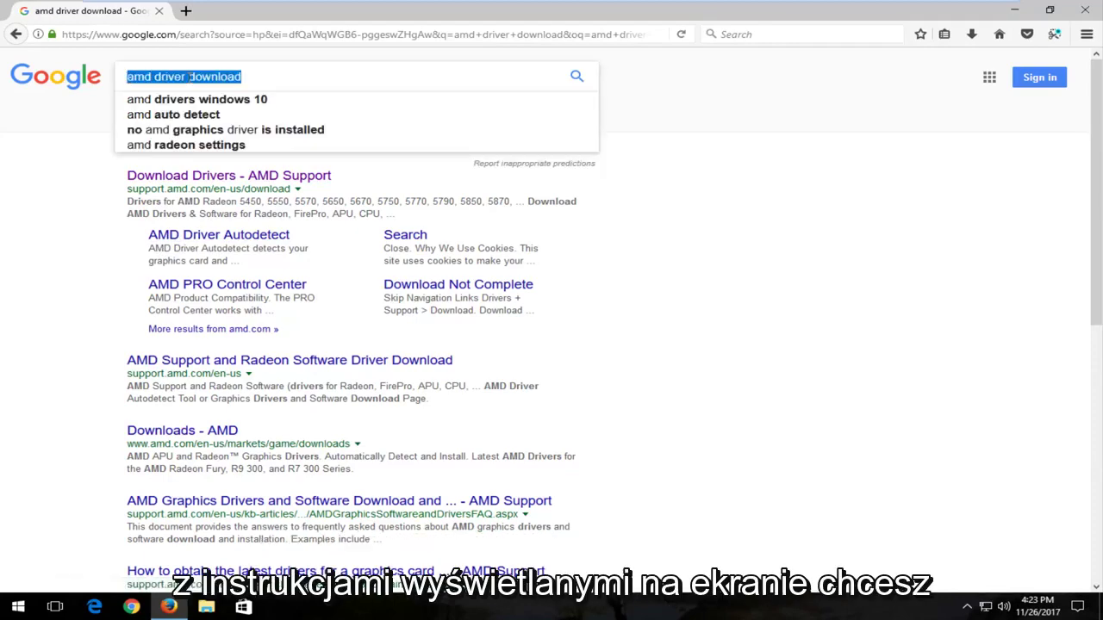
left_click(133, 191)
left_click_drag(190, 189, 199, 189)
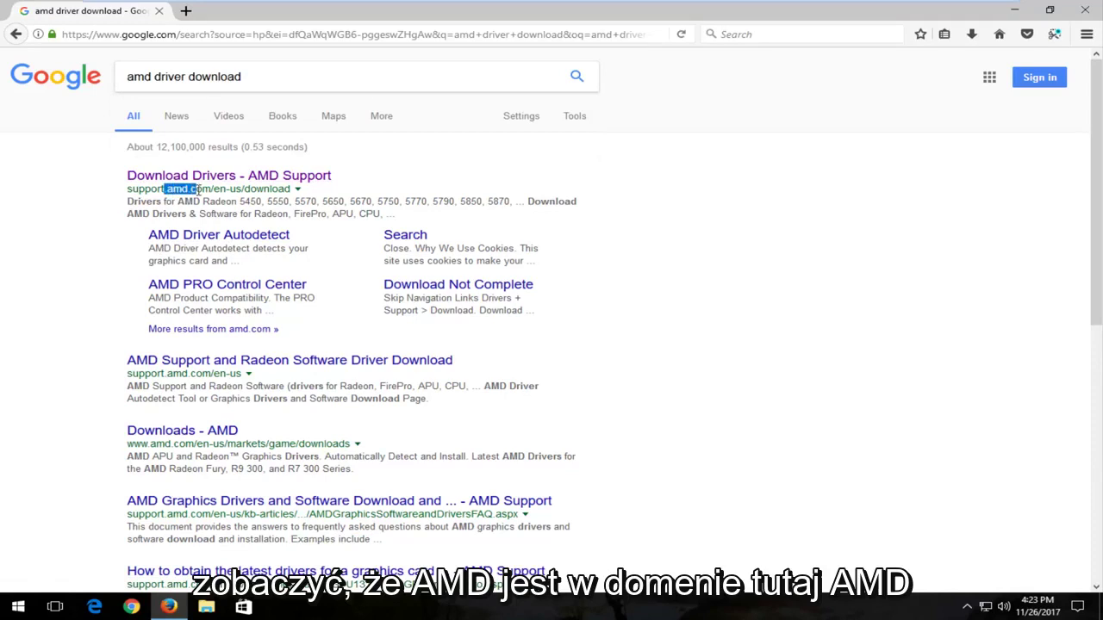
left_click(199, 190)
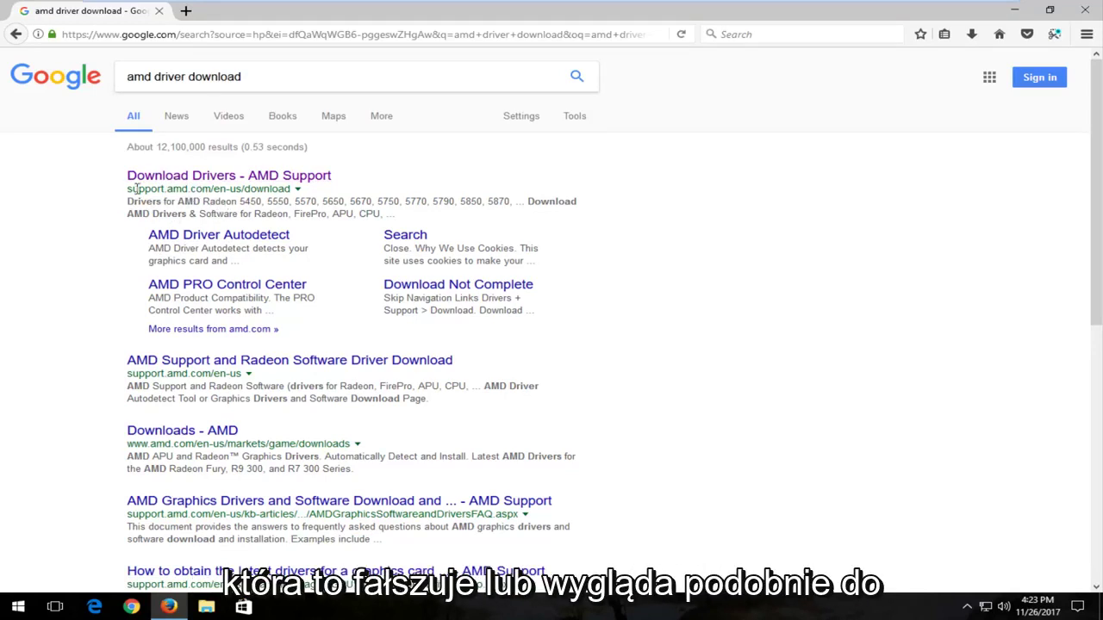
Replace the Google search query with "nvidia driver download" and run the search.
left_click(248, 75)
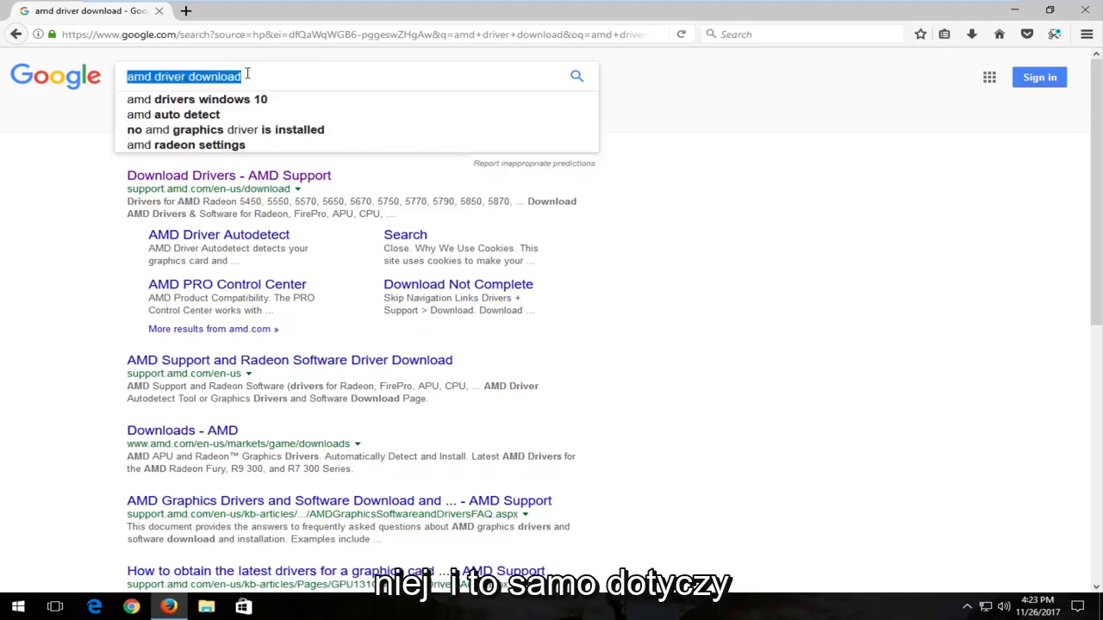
type("nvidia ")
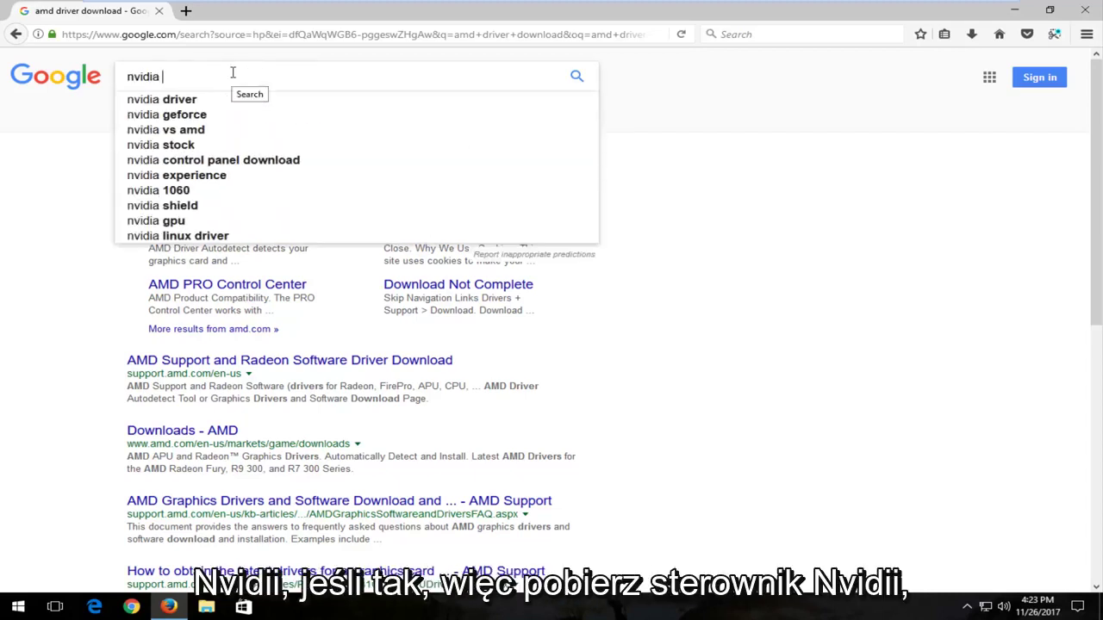
type("driver downloa")
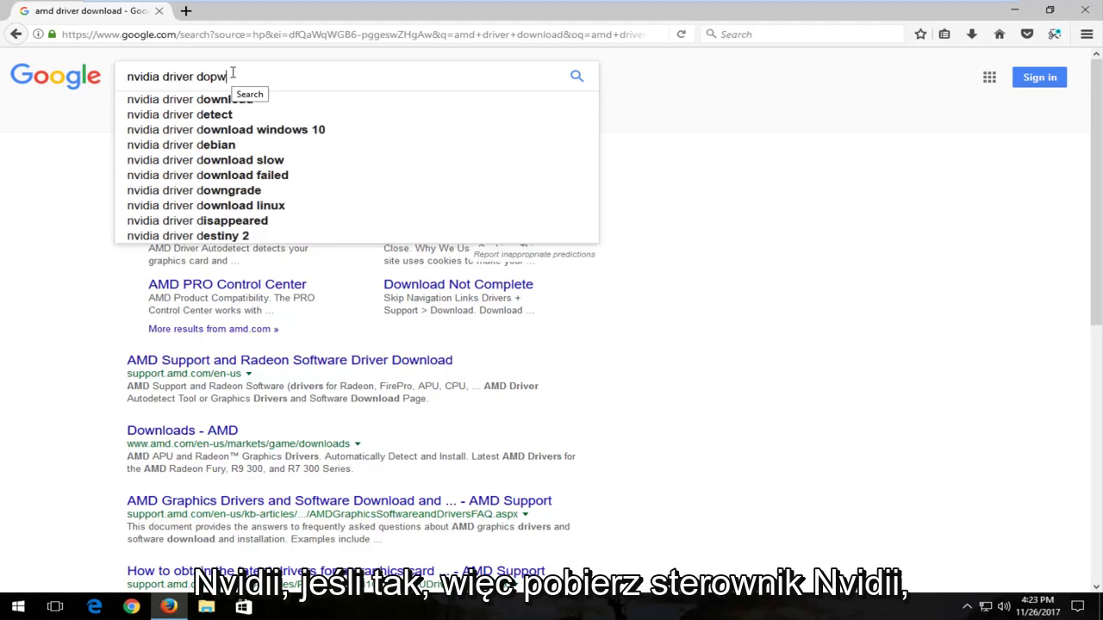
type("d")
key("Return")
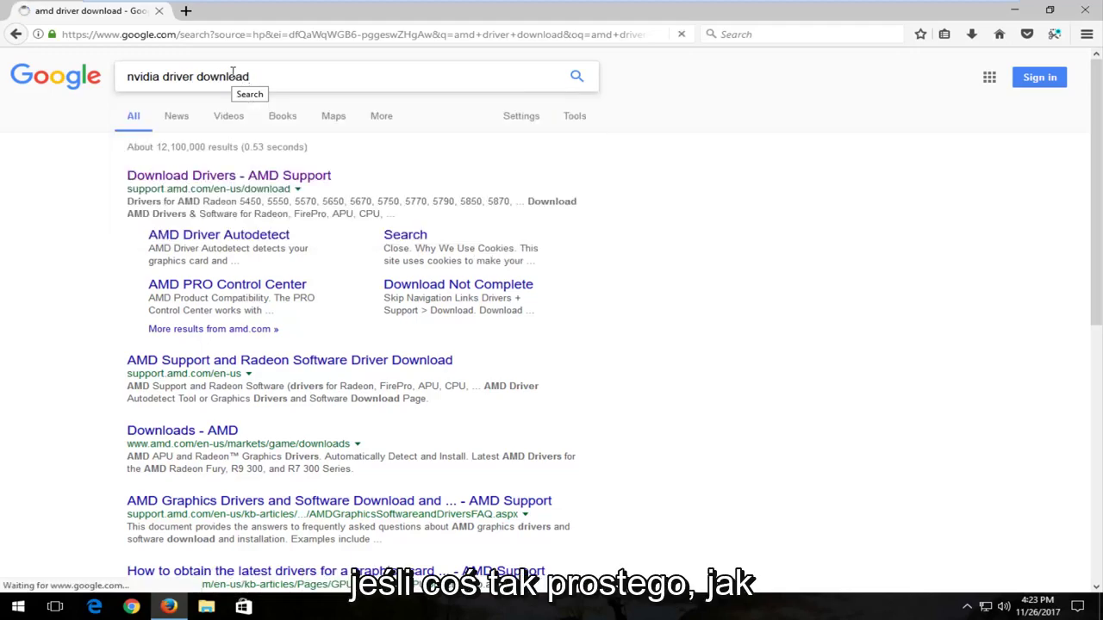
Open the Automatically Detect NVIDIA link under the official nvidia.com result, look over the driver scan page, and close the browser.
scroll(196, 311, "down", 2)
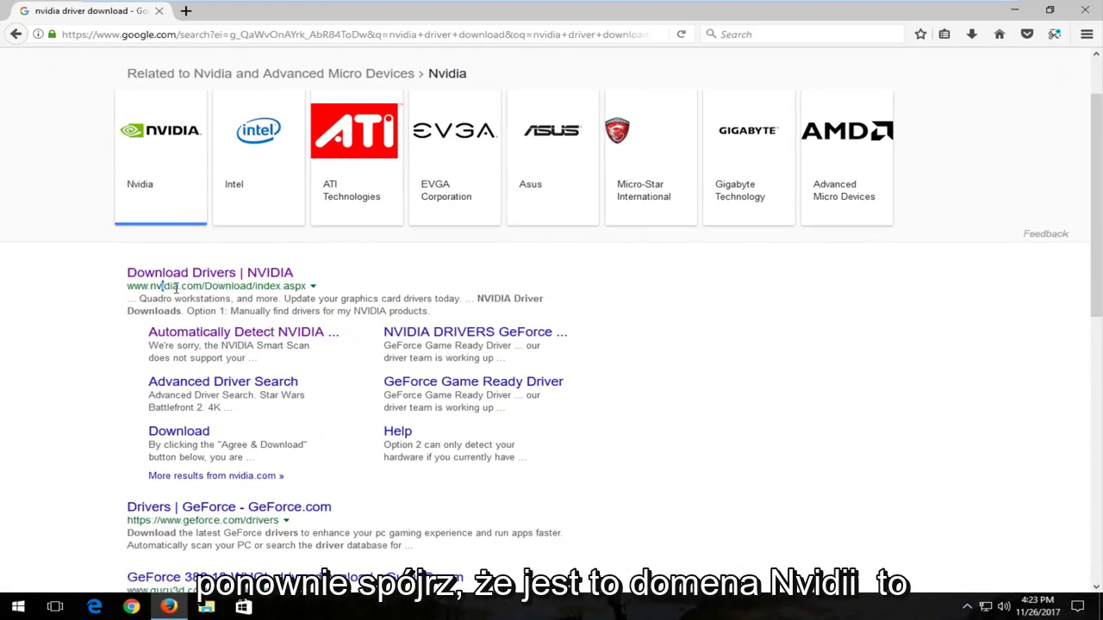
left_click(194, 334)
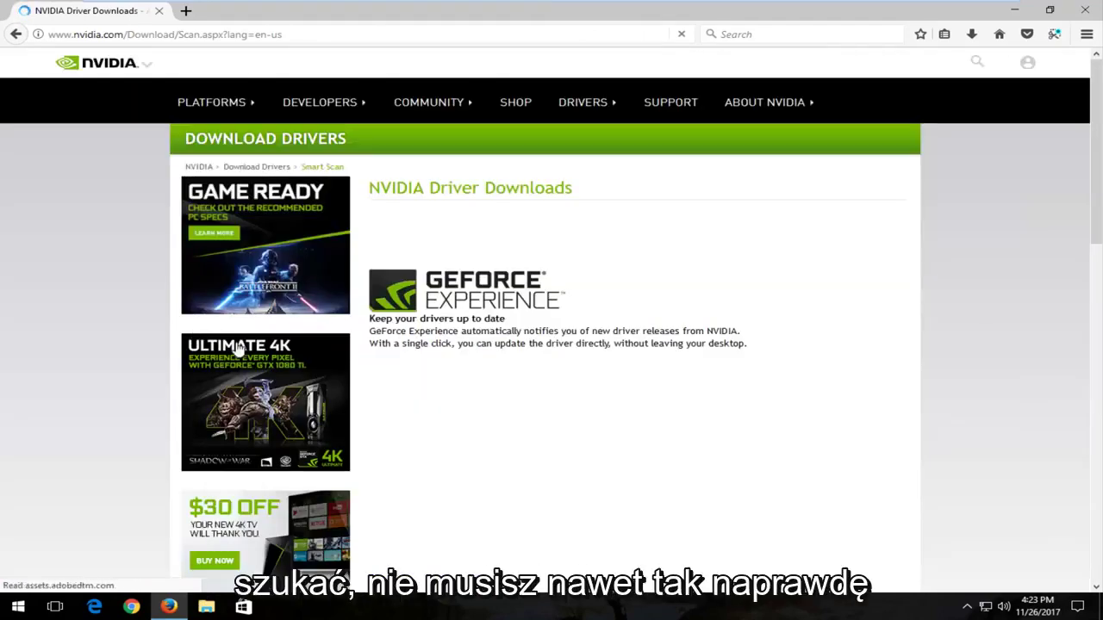
scroll(495, 363, "down", 3)
scroll(495, 362, "up", 3)
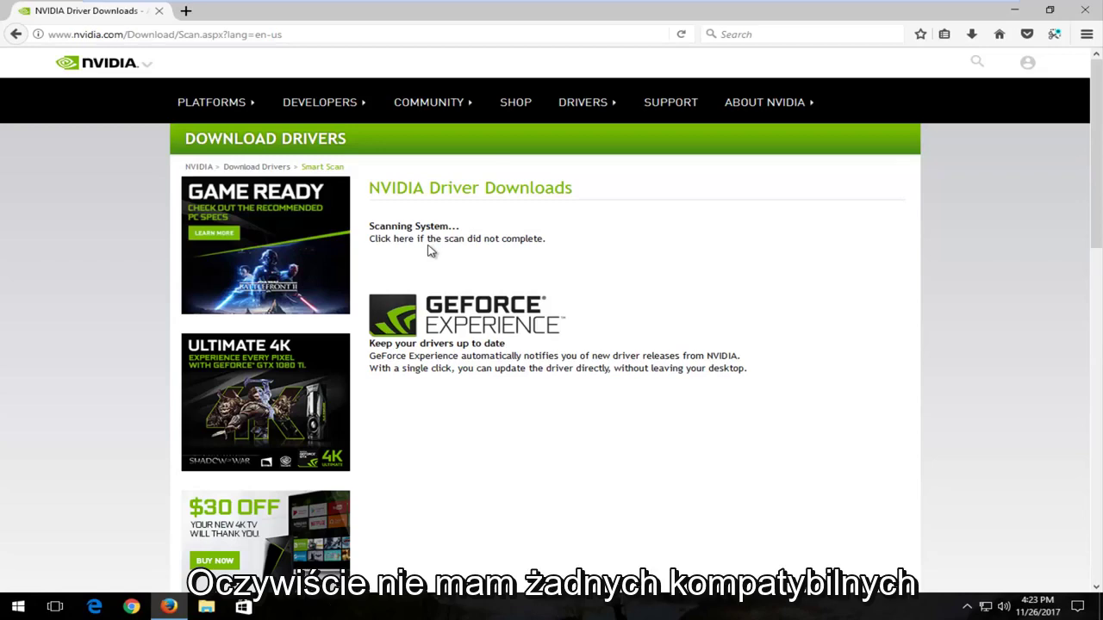
left_click(1085, 9)
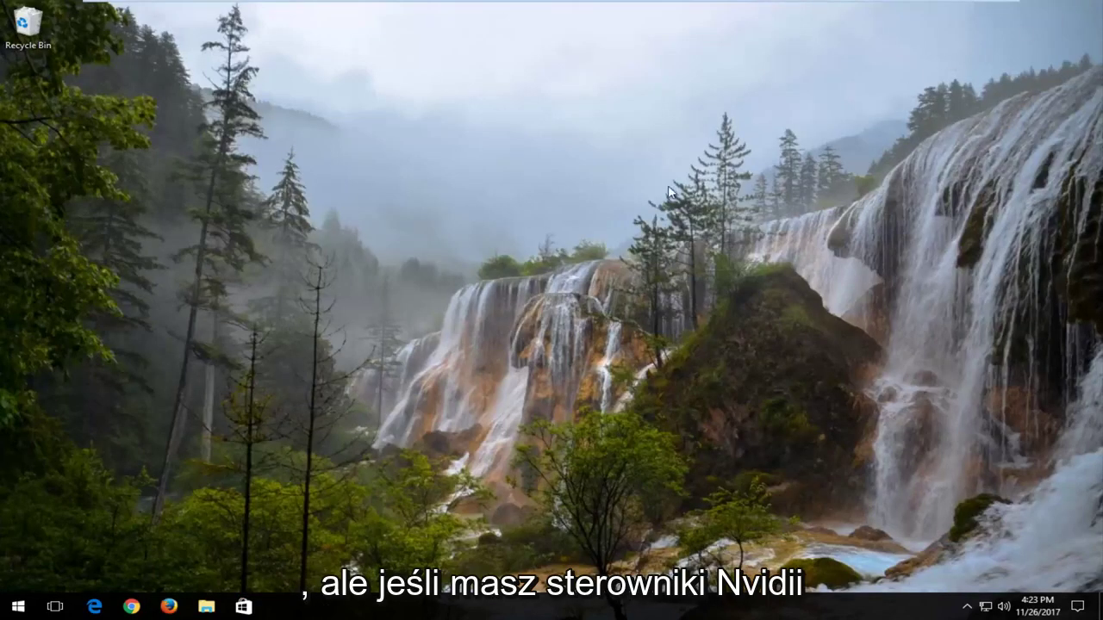